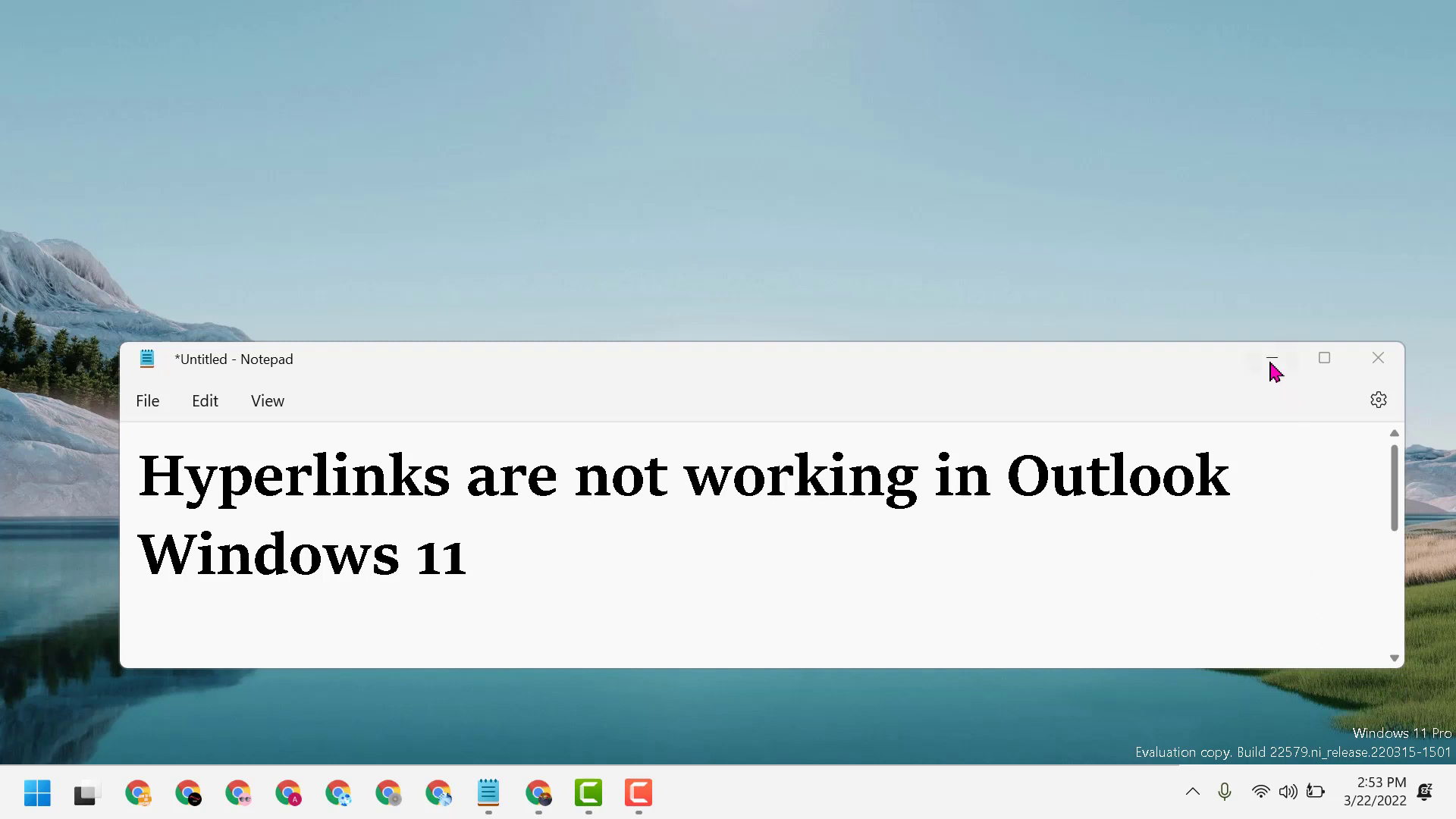
Minimize Notepad and start a Start-menu search for regedit
{"action": "left_click", "coordinate": [1272, 359]}
{"action": "left_click", "coordinate": [37, 792]}
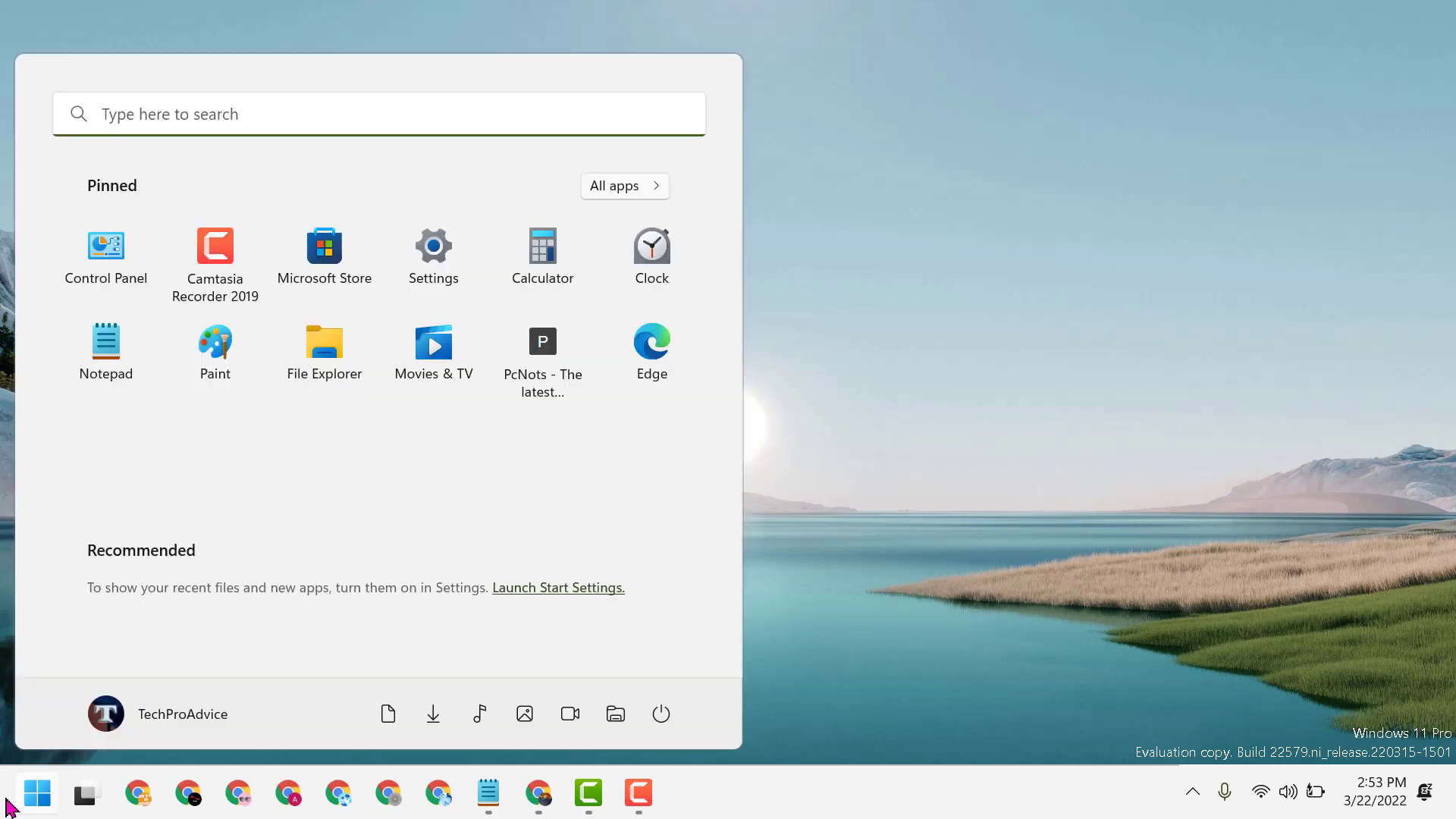
{"action": "left_click", "coordinate": [153, 119]}
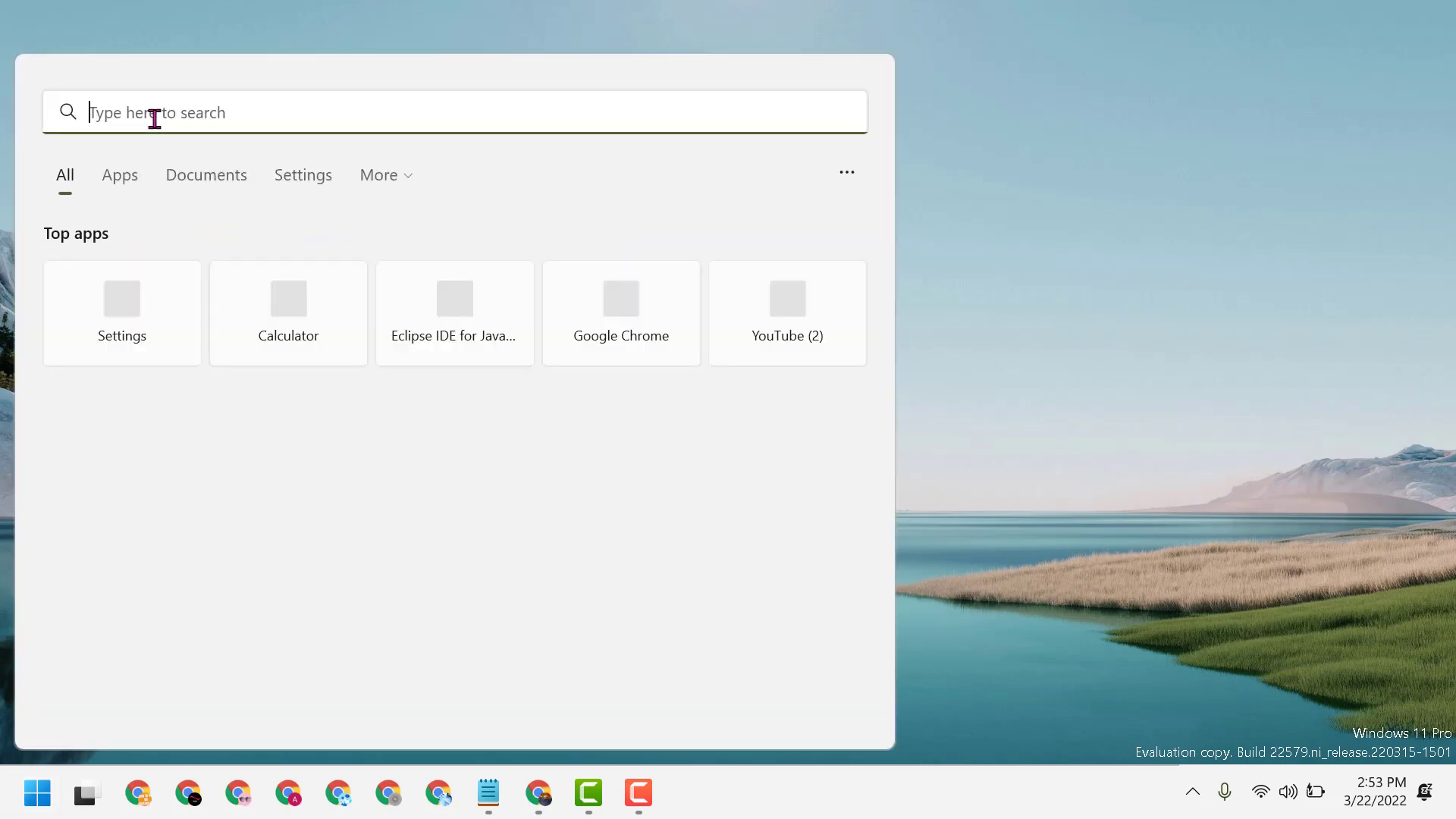
{"action": "type", "text": "regedit"}
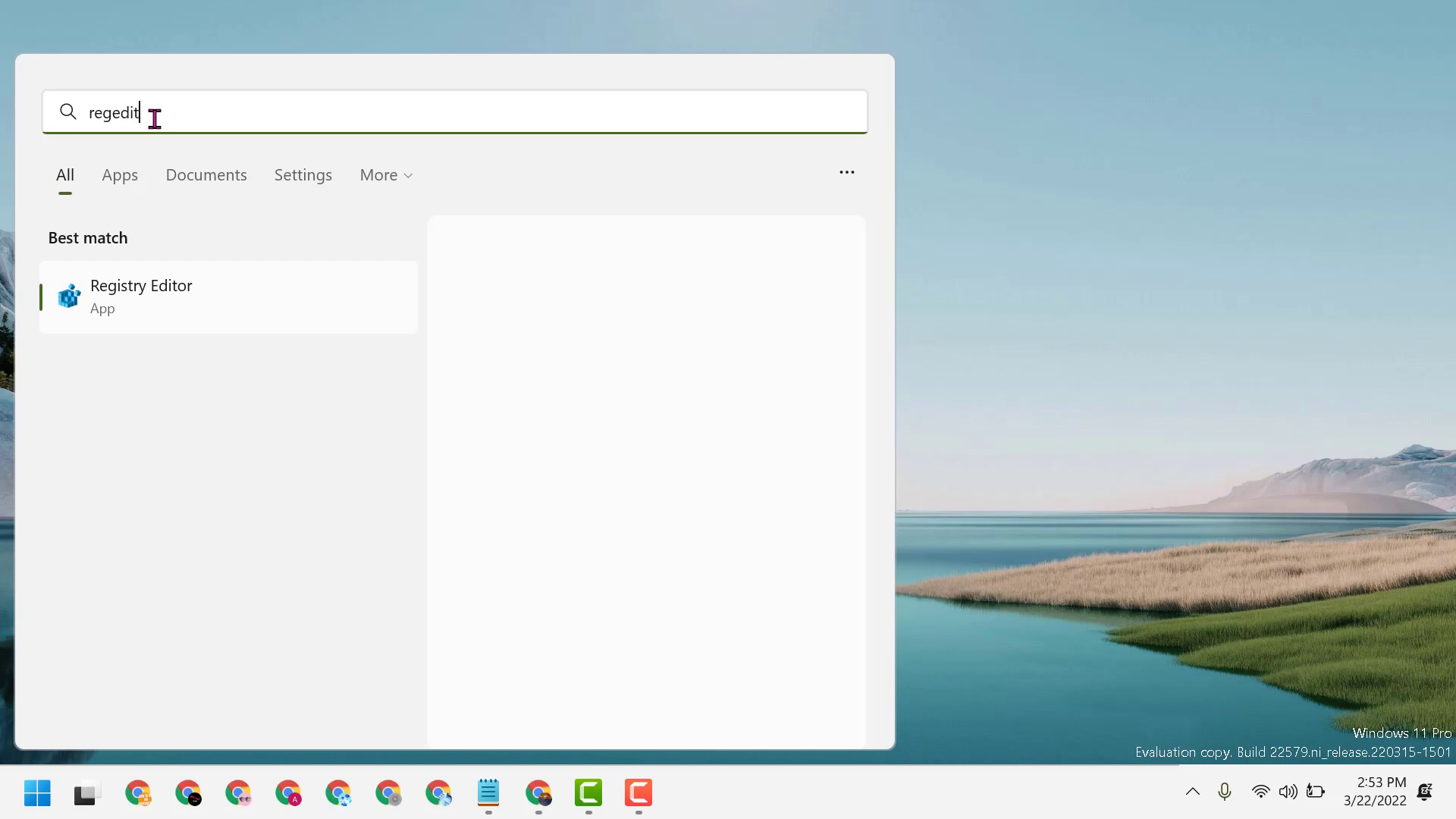
Launch Registry Editor and collapse the HKEY_LOCAL_MACHINE branch
{"action": "left_click", "coordinate": [182, 303]}
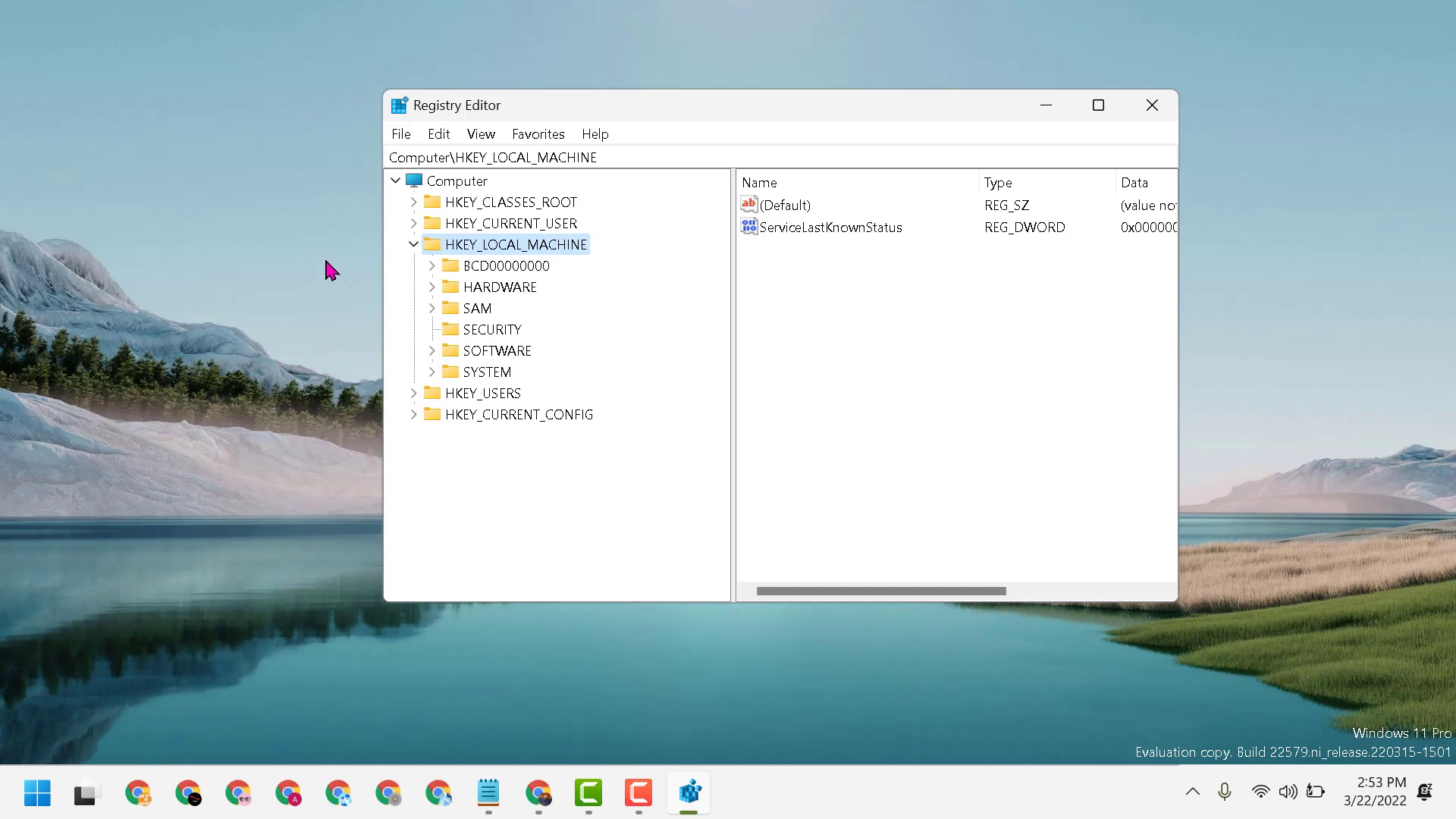
{"action": "left_click", "coordinate": [413, 245]}
Bring up File > Export for a registry backup, then cancel without saving
{"action": "left_click", "coordinate": [405, 133]}
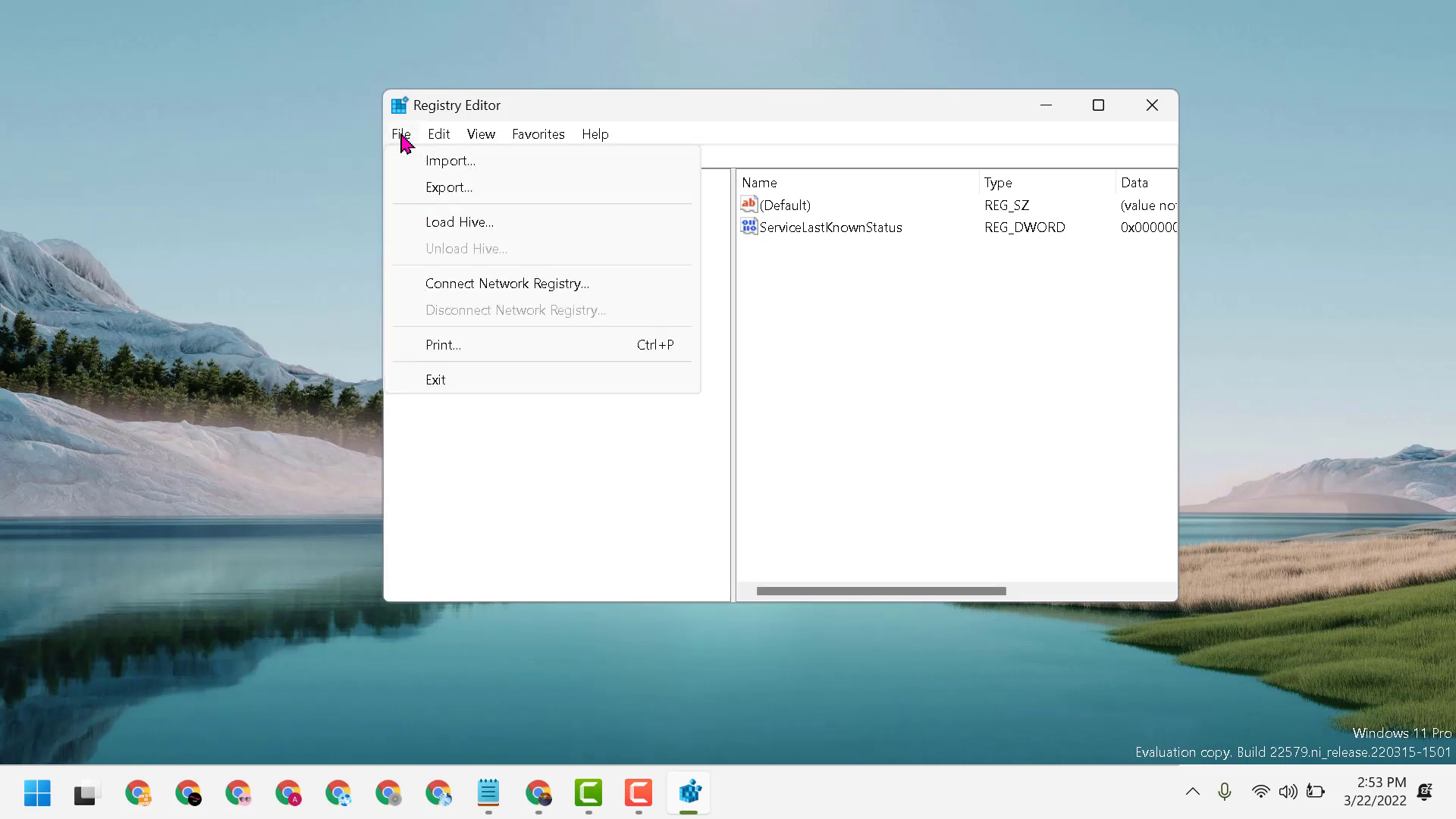
{"action": "left_click", "coordinate": [441, 187]}
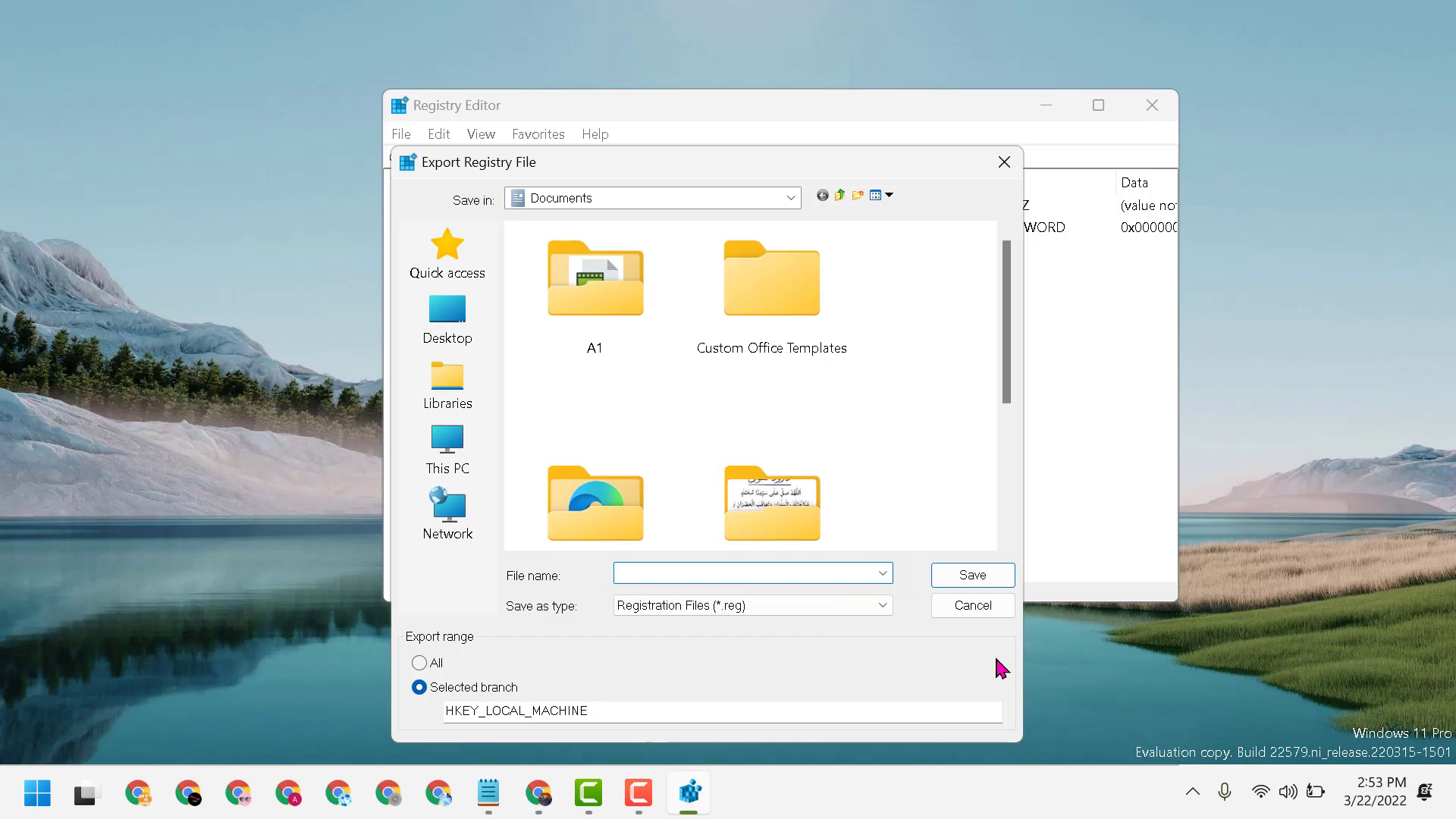
{"action": "left_click", "coordinate": [1005, 161]}
Bring up File > Import for a registry file, then cancel it
{"action": "left_click", "coordinate": [403, 132]}
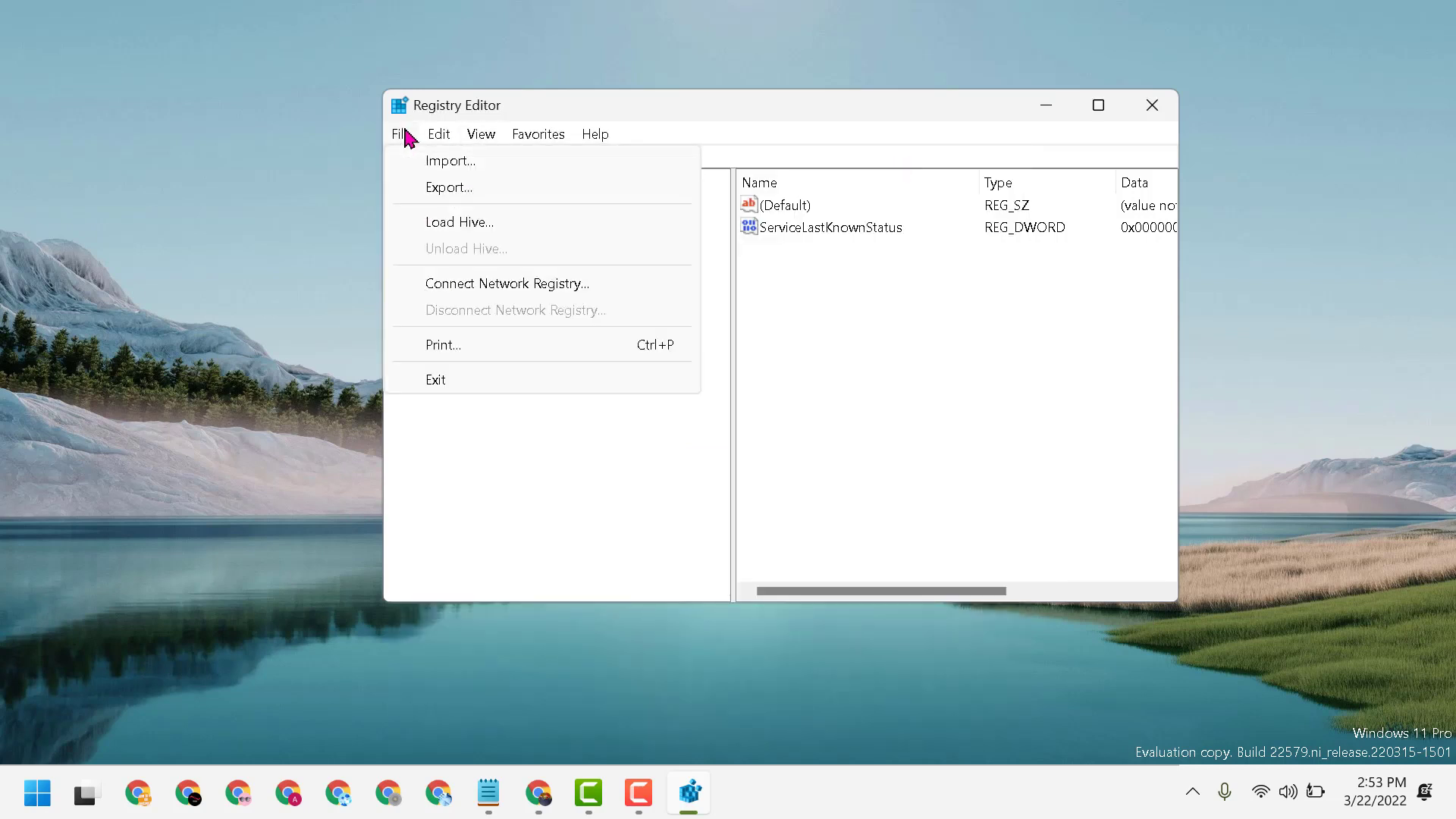
{"action": "left_click", "coordinate": [449, 163]}
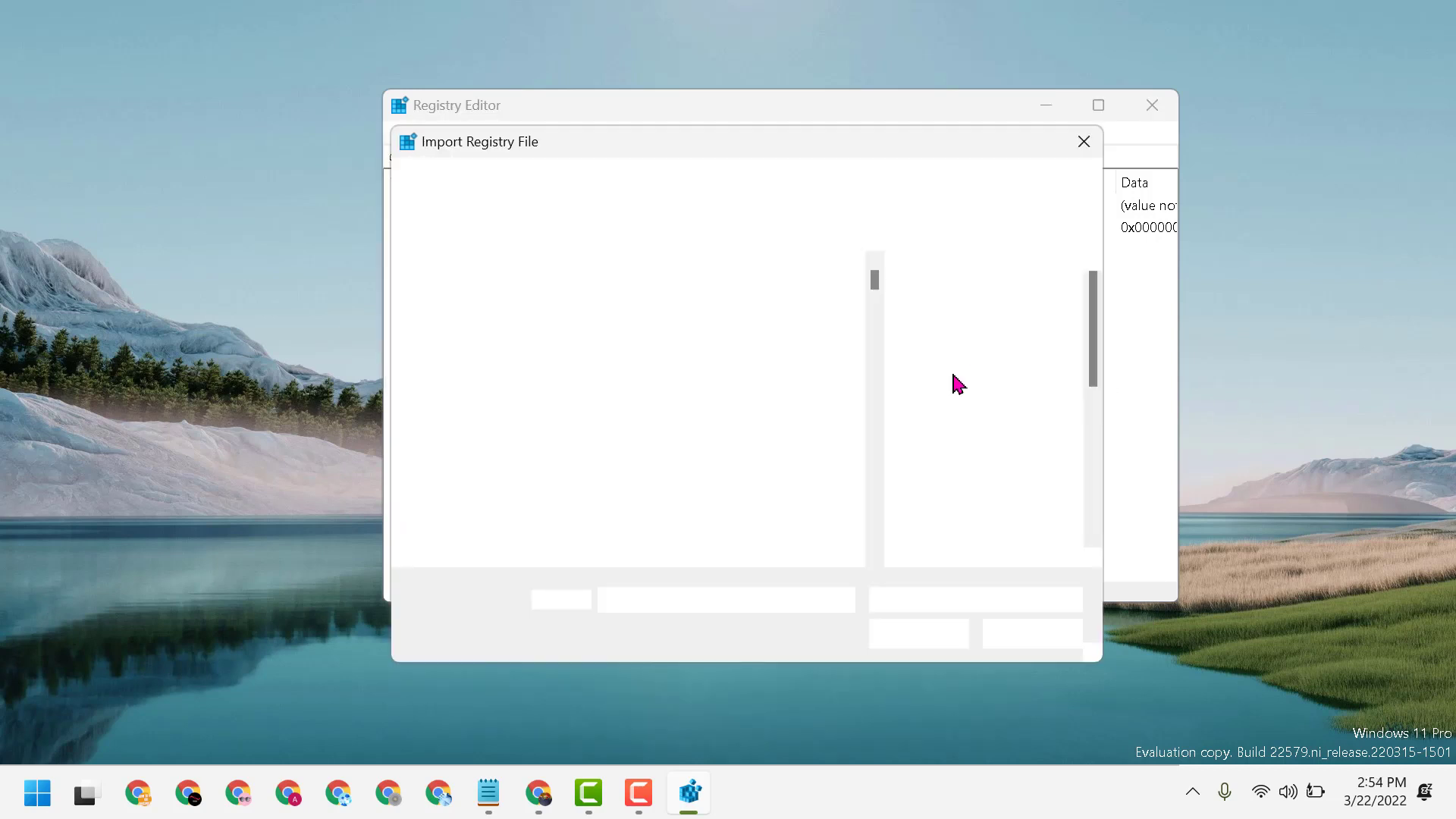
{"action": "left_click", "coordinate": [1084, 140]}
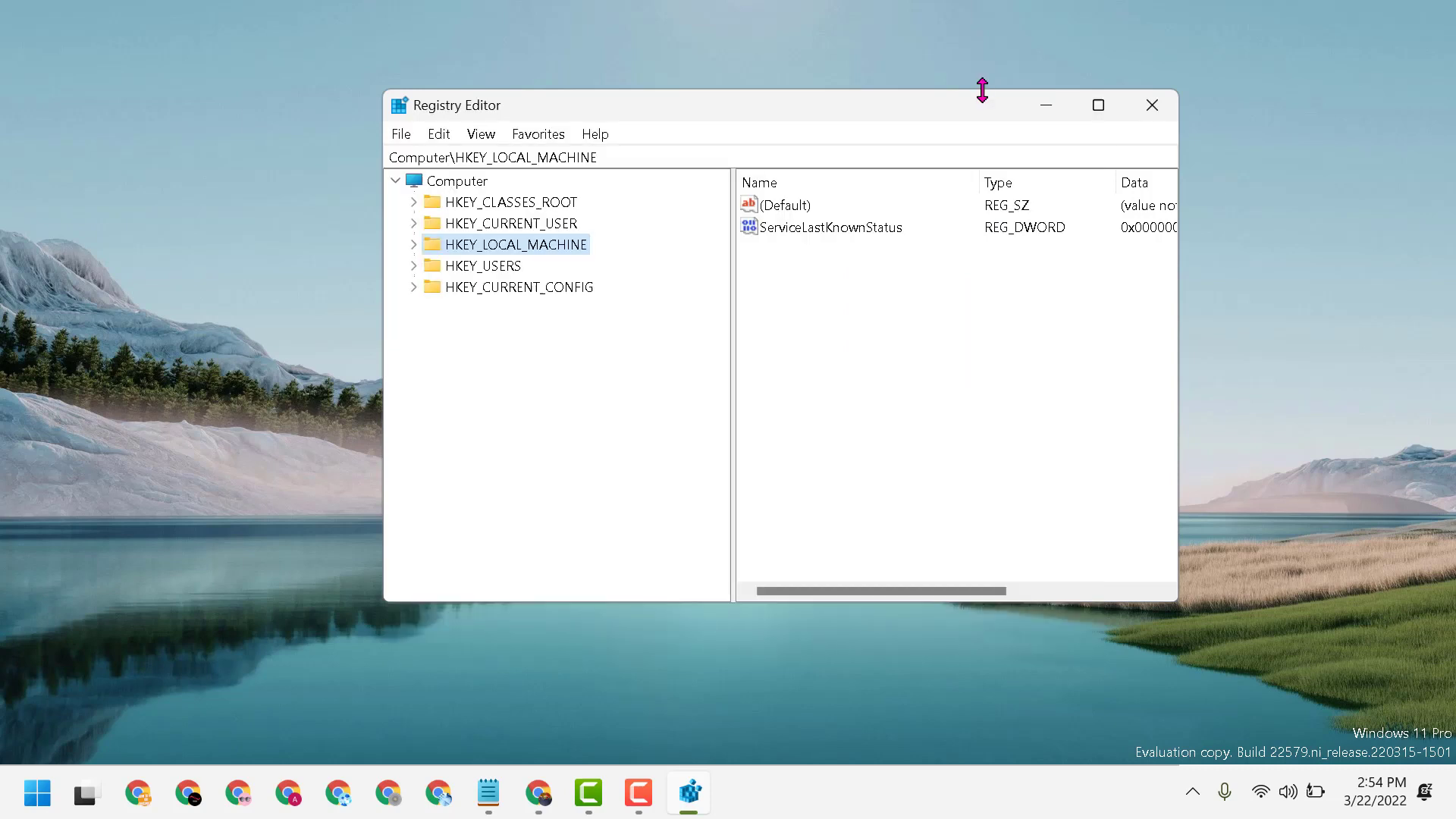
Expand HKEY_CLASSES_ROOT to list its extension keys down to .html
{"action": "left_click", "coordinate": [417, 202]}
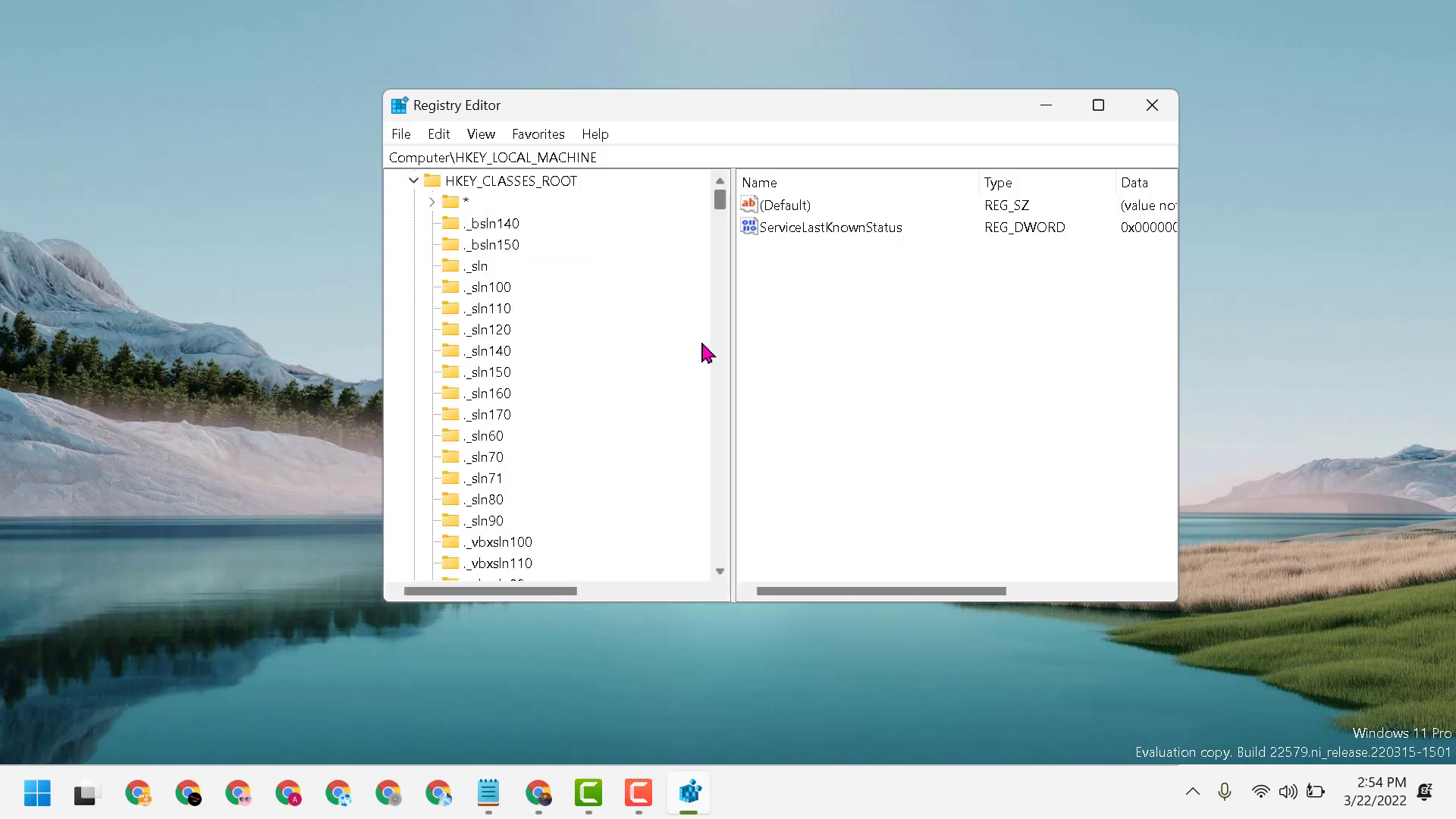
{"action": "scroll", "coordinate": [689, 362], "scroll_direction": "down", "scroll_amount": 5}
{"action": "scroll", "coordinate": [683, 373], "scroll_direction": "down", "scroll_amount": 5}
{"action": "scroll", "coordinate": [680, 378], "scroll_direction": "down", "scroll_amount": 5}
{"action": "scroll", "coordinate": [674, 390], "scroll_direction": "down", "scroll_amount": 5}
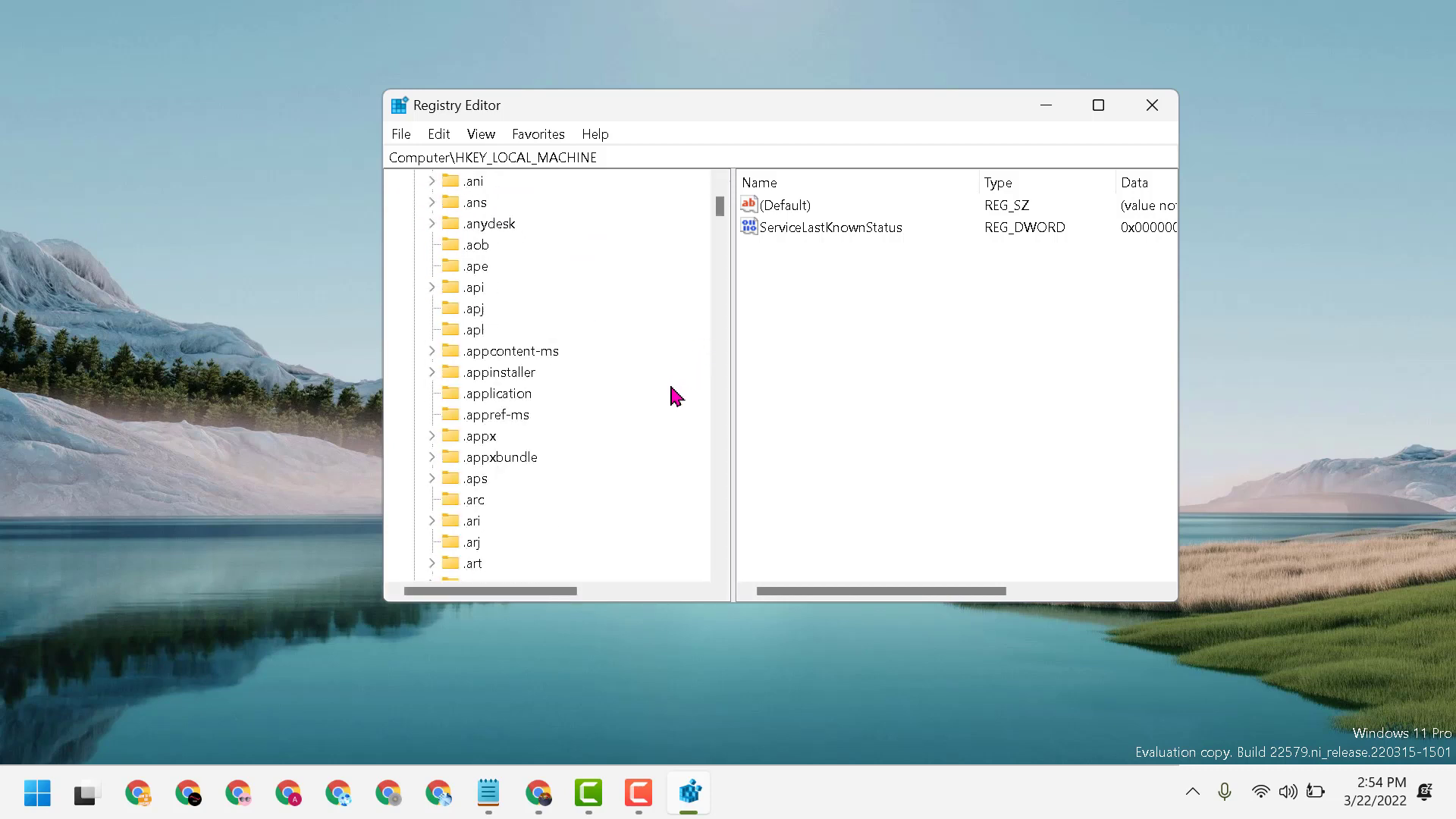
{"action": "scroll", "coordinate": [674, 391], "scroll_direction": "down", "scroll_amount": 5}
{"action": "scroll", "coordinate": [669, 405], "scroll_direction": "down", "scroll_amount": 5}
{"action": "scroll", "coordinate": [670, 404], "scroll_direction": "down", "scroll_amount": 5}
{"action": "scroll", "coordinate": [660, 400], "scroll_direction": "down", "scroll_amount": 5}
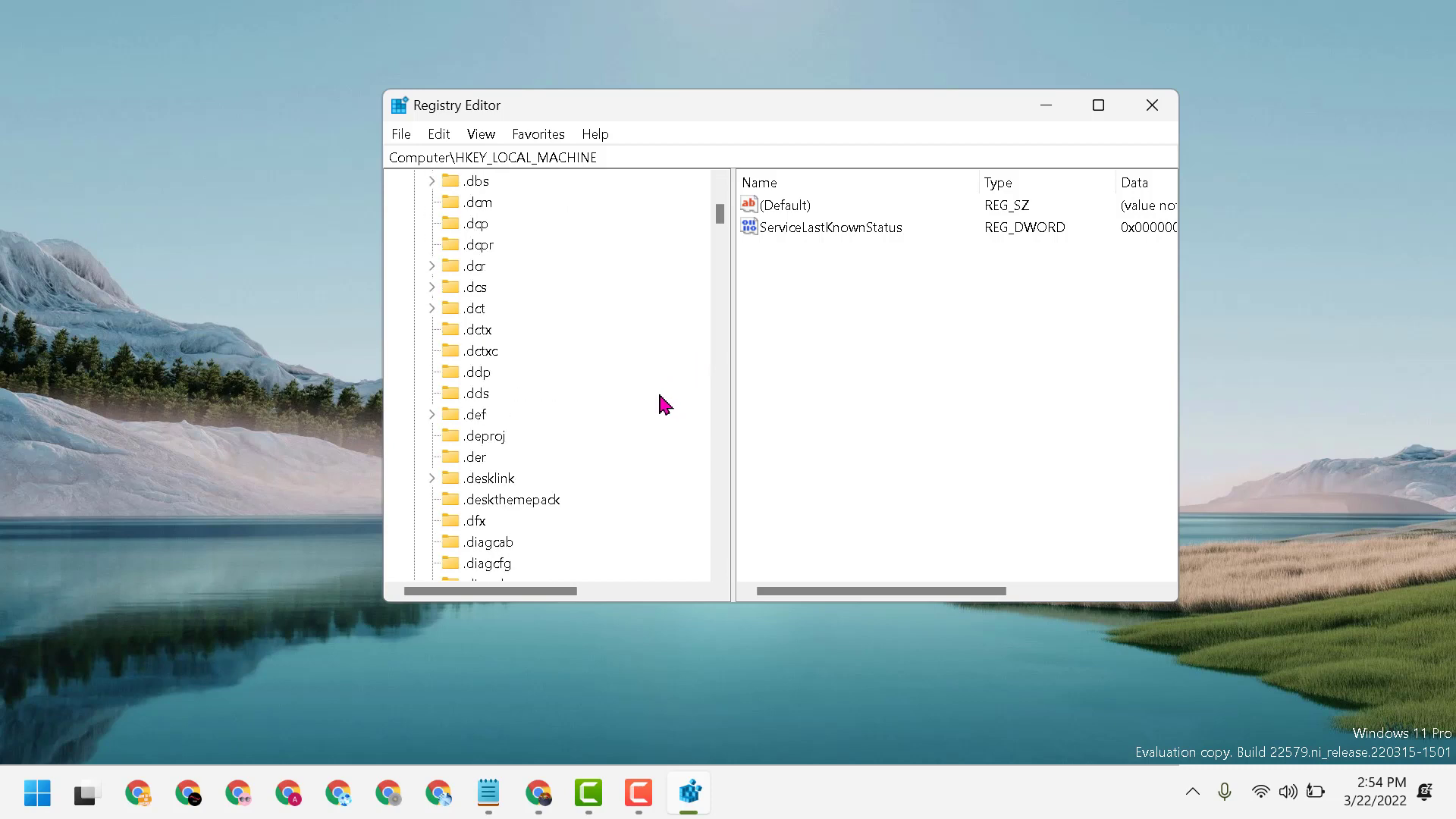
{"action": "scroll", "coordinate": [661, 403], "scroll_direction": "down", "scroll_amount": 5}
{"action": "scroll", "coordinate": [656, 406], "scroll_direction": "down", "scroll_amount": 5}
{"action": "scroll", "coordinate": [657, 410], "scroll_direction": "down", "scroll_amount": 5}
{"action": "scroll", "coordinate": [655, 411], "scroll_direction": "down", "scroll_amount": 5}
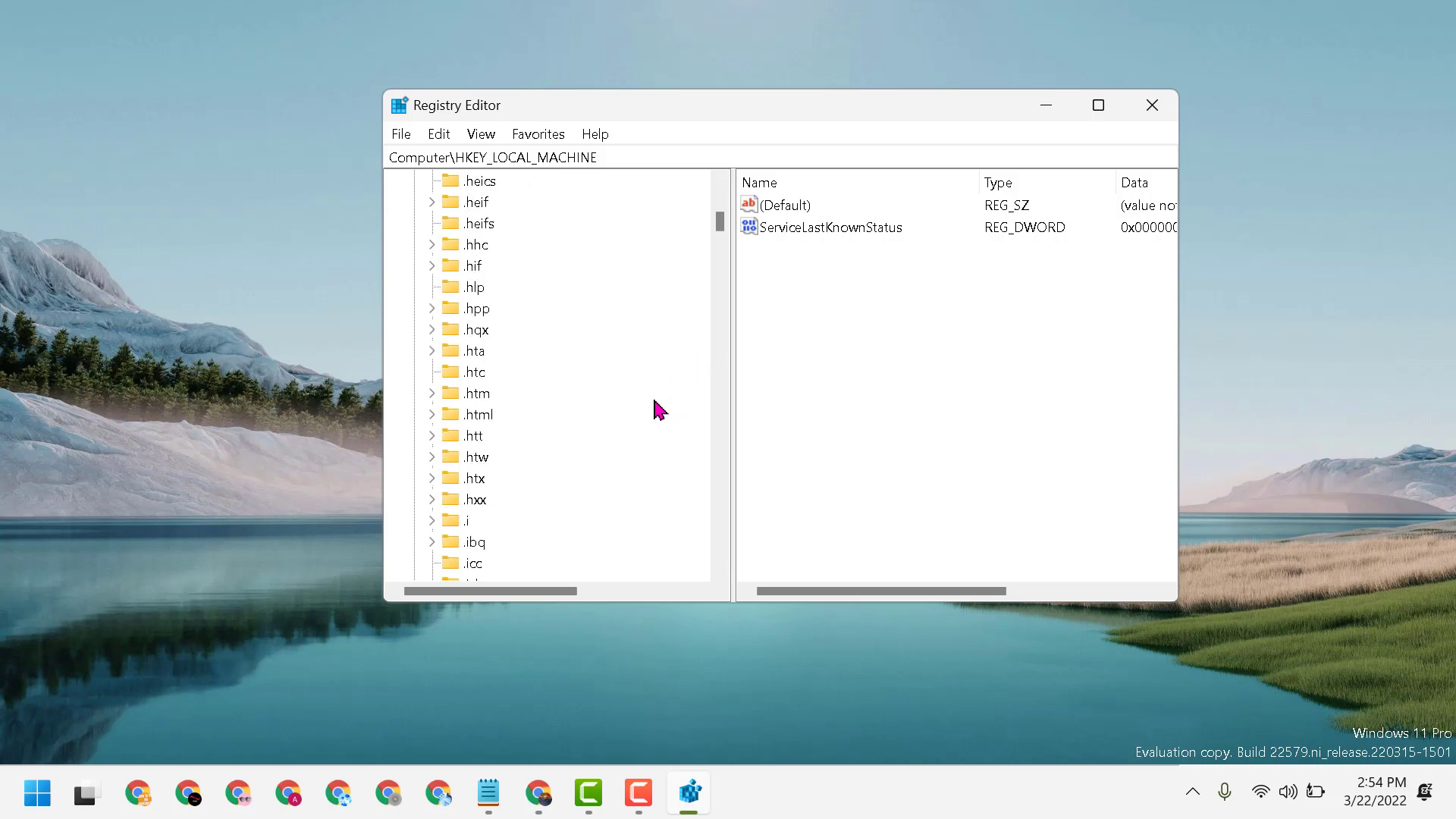
{"action": "scroll", "coordinate": [656, 410], "scroll_direction": "down", "scroll_amount": 5}
{"action": "scroll", "coordinate": [656, 411], "scroll_direction": "down", "scroll_amount": 5}
{"action": "scroll", "coordinate": [656, 410], "scroll_direction": "up", "scroll_amount": 2}
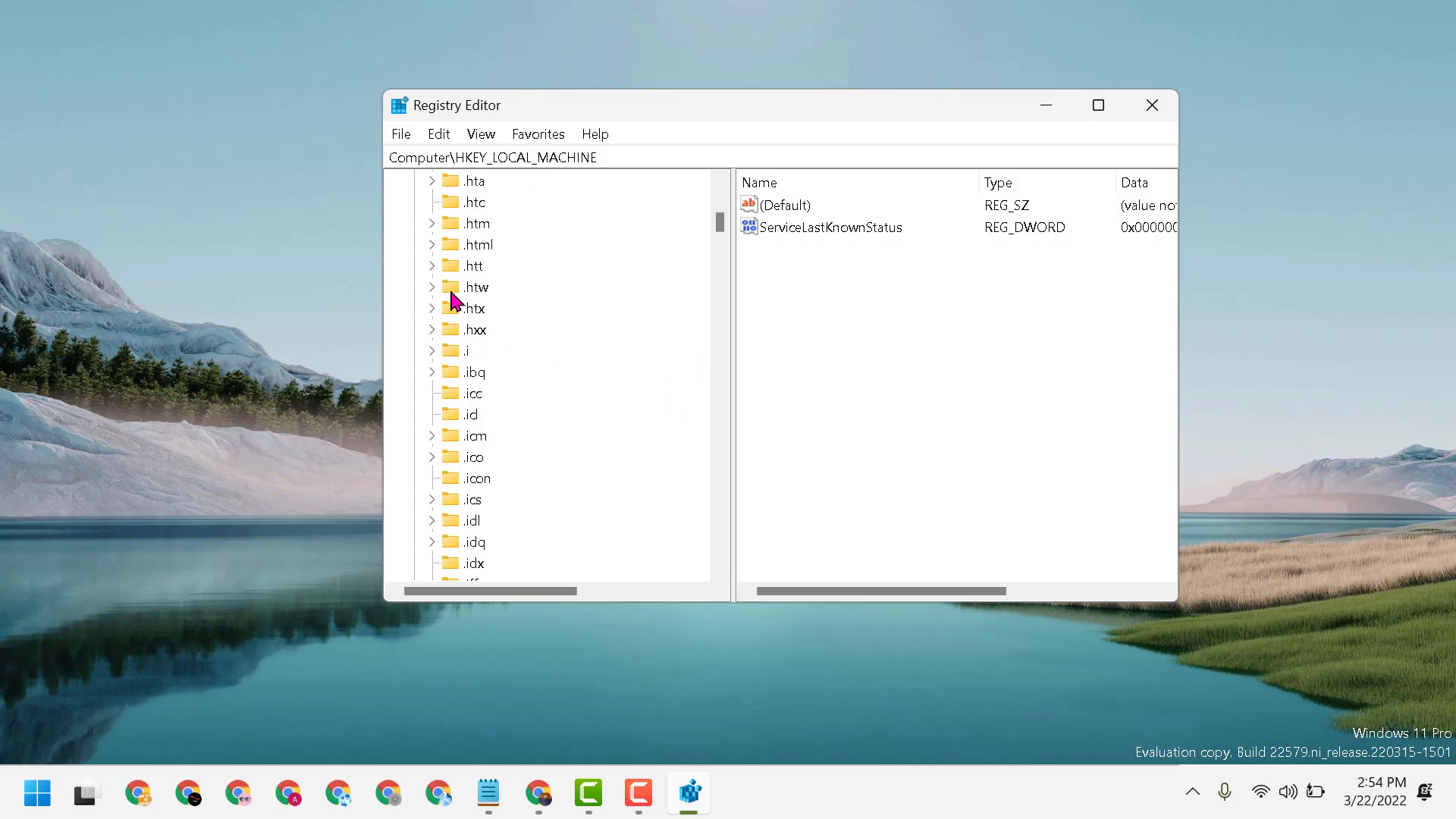
Set the (Default) value of HKEY_CLASSES_ROOT\.html to htmlfile and confirm
{"action": "double_click", "coordinate": [477, 245]}
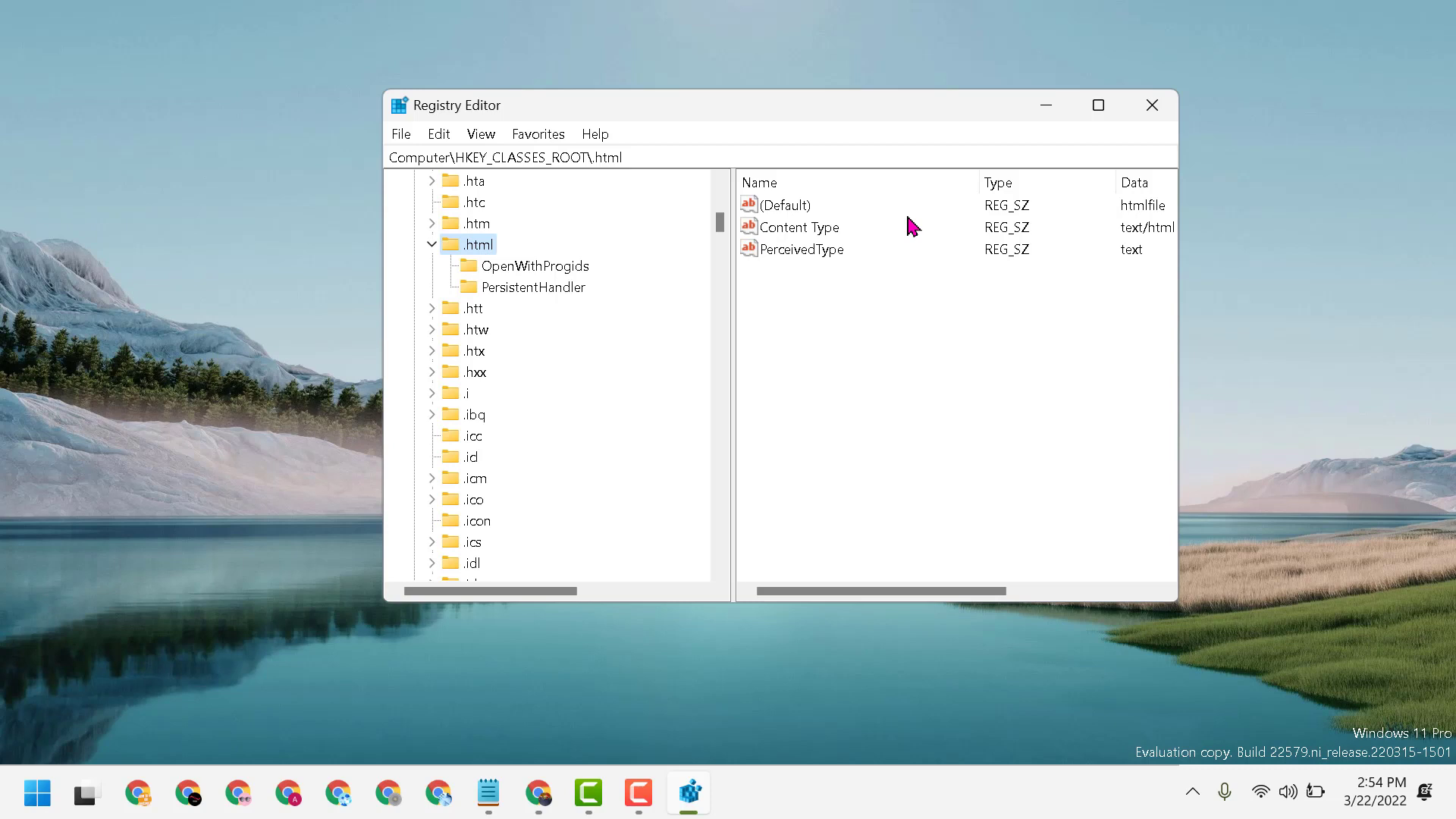
{"action": "double_click", "coordinate": [791, 212]}
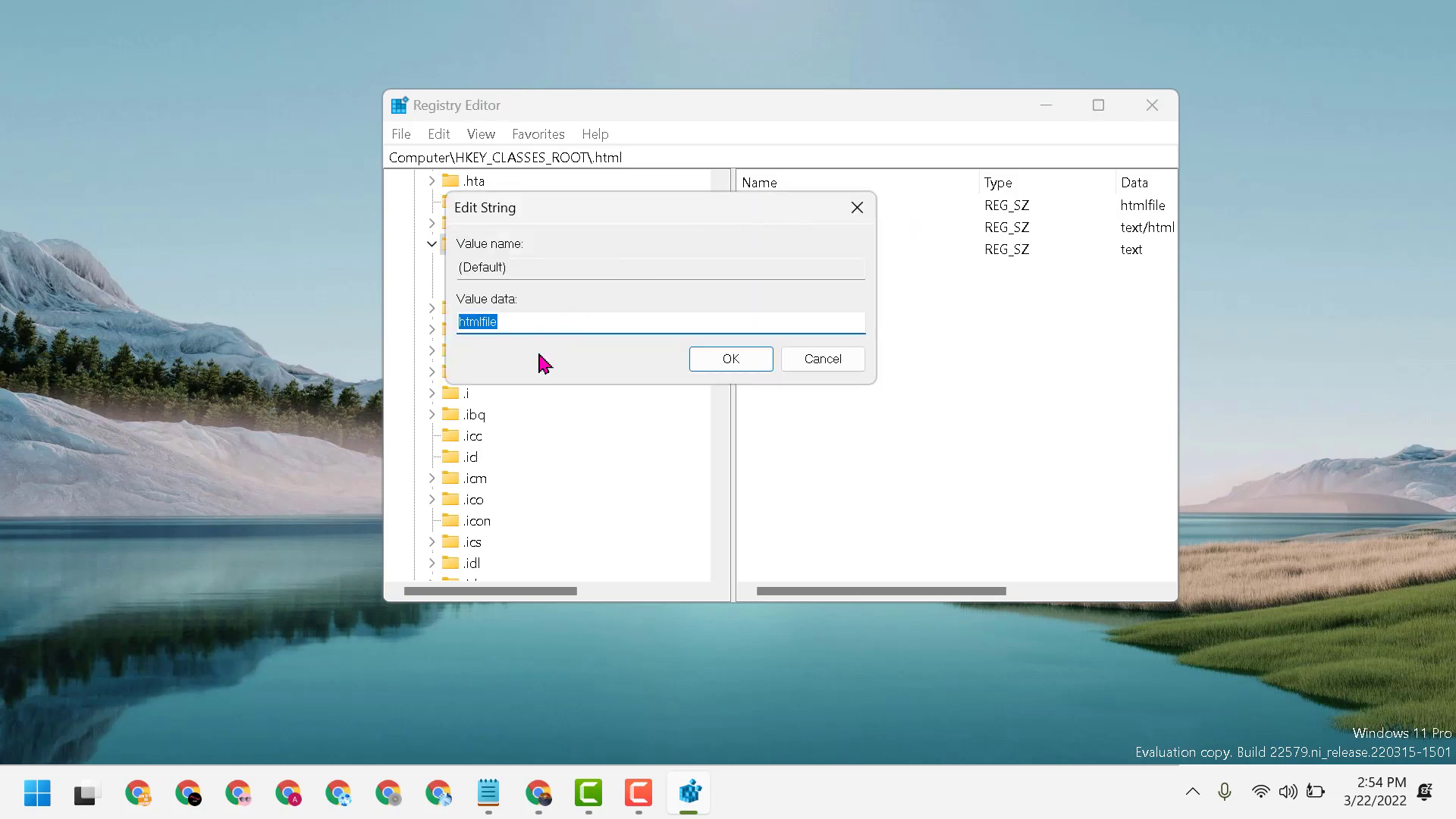
{"action": "left_click_drag", "start_coordinate": [514, 326], "coordinate": [447, 321]}
{"action": "type", "text": "htmlf"}
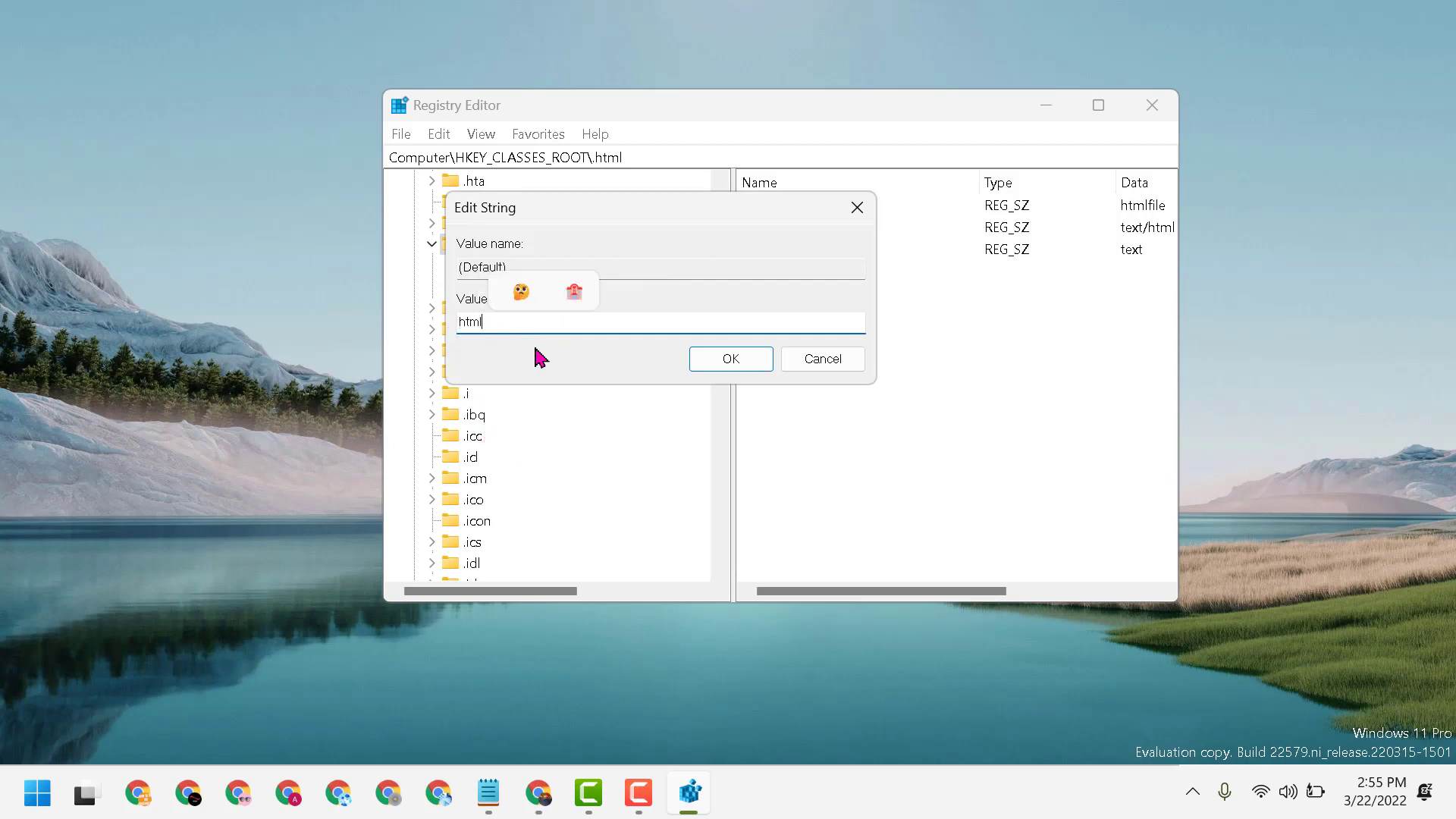
{"action": "type", "text": "ile"}
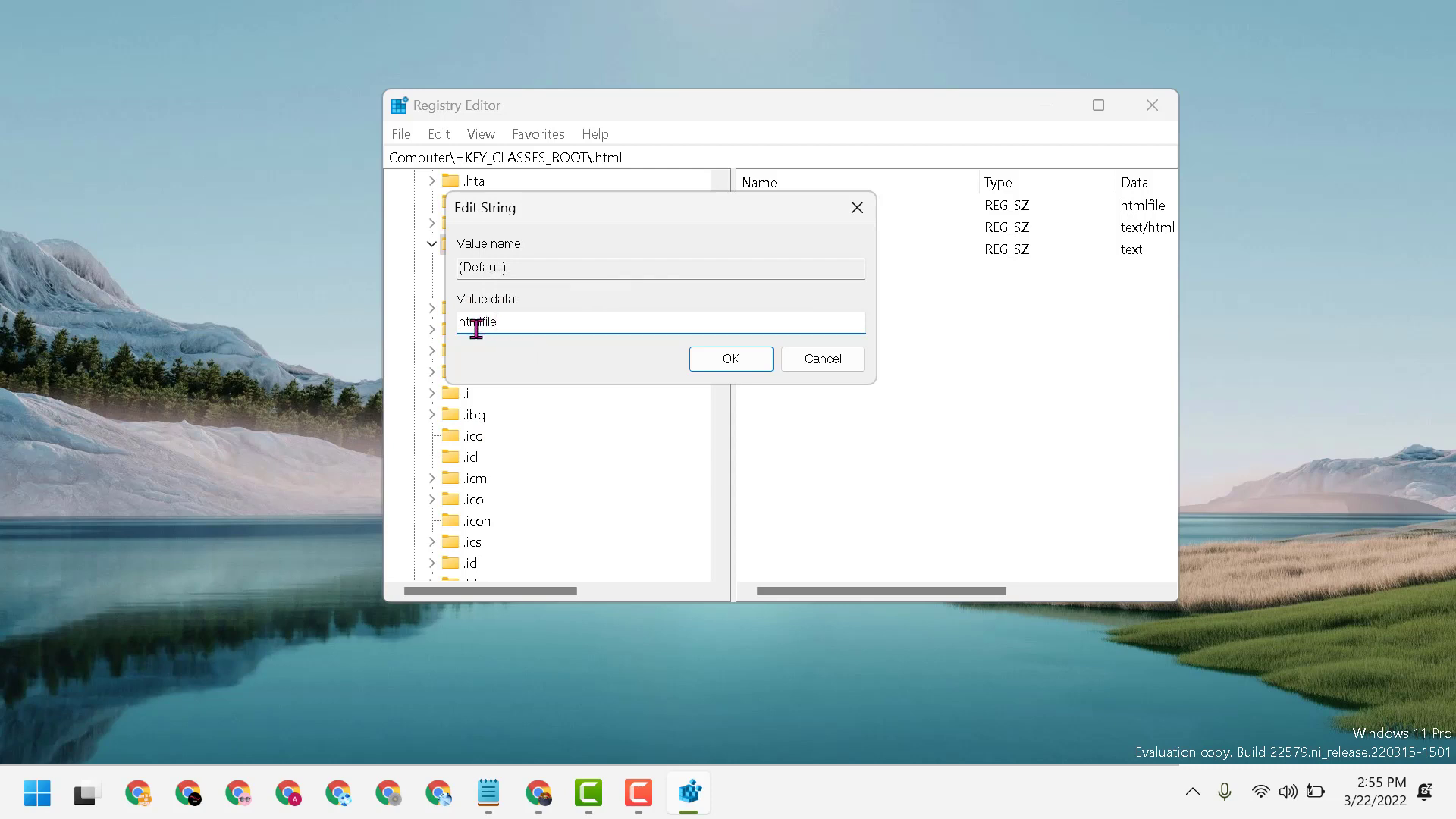
{"action": "left_click", "coordinate": [734, 364]}
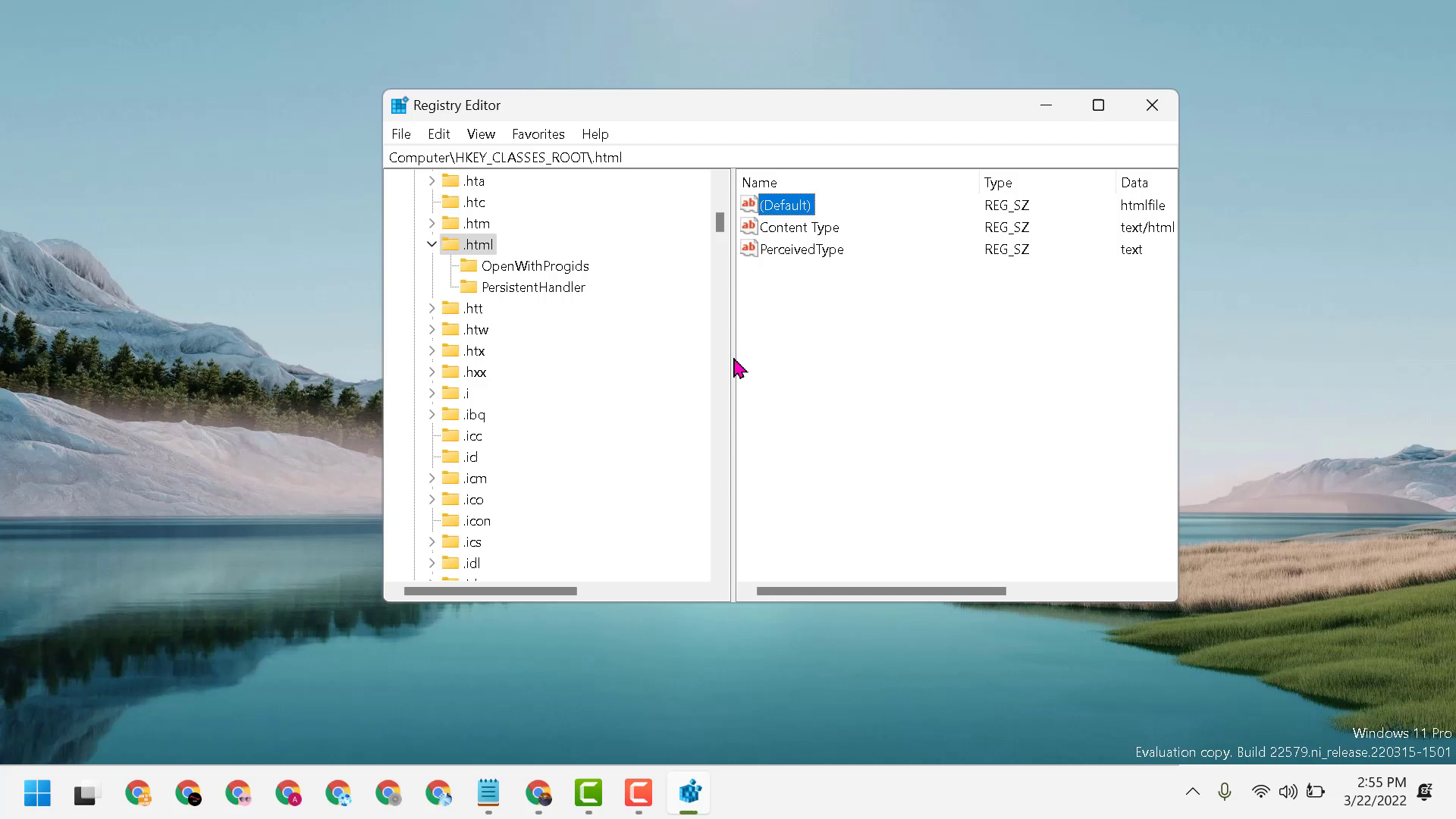
Collapse .html, HKEY_CLASSES_ROOT and the whole tree back to Computer
{"action": "left_click", "coordinate": [433, 245]}
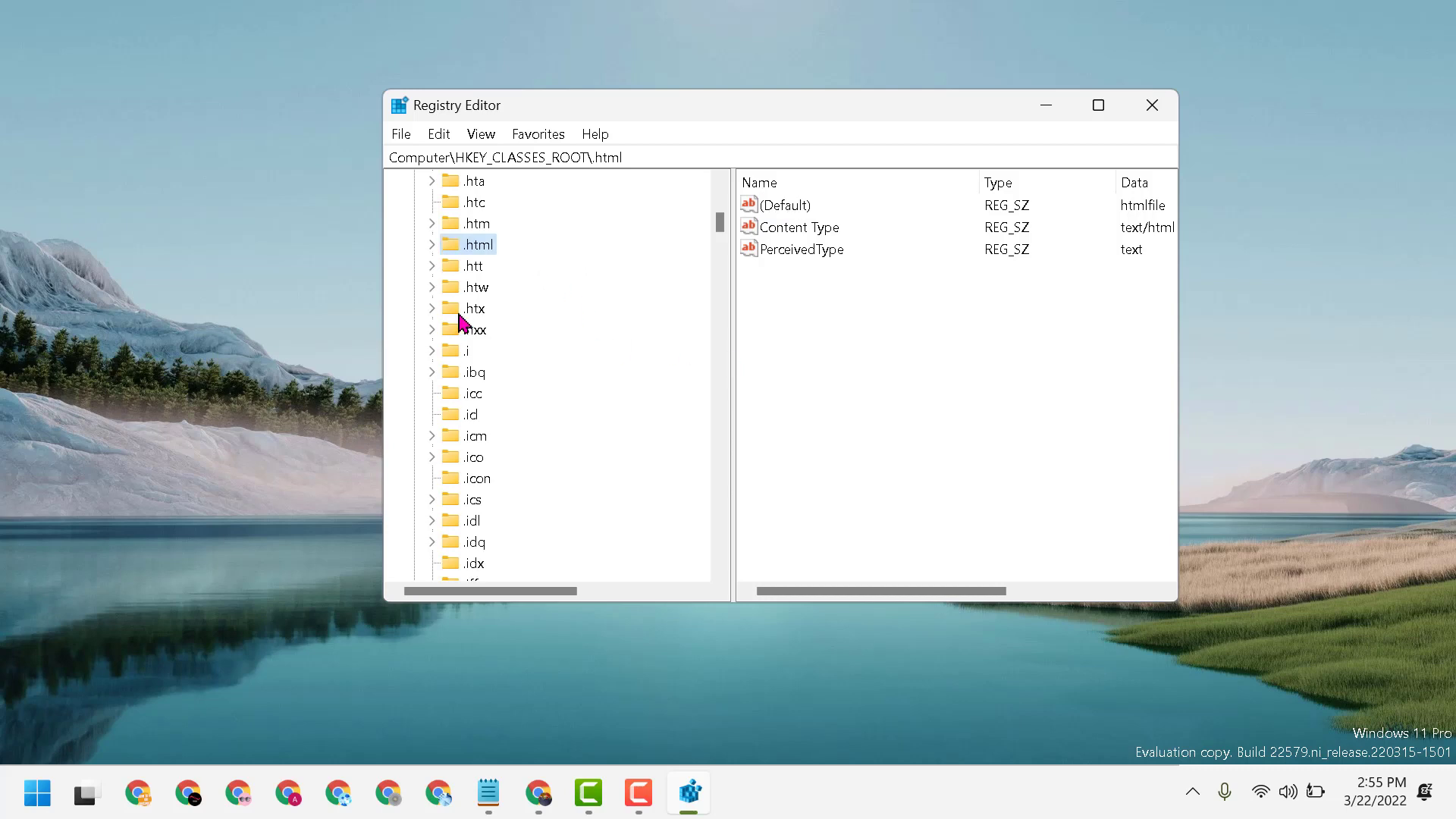
{"action": "scroll", "coordinate": [462, 318], "scroll_direction": "up", "scroll_amount": 10}
{"action": "scroll", "coordinate": [462, 309], "scroll_direction": "up", "scroll_amount": 10}
{"action": "scroll", "coordinate": [464, 303], "scroll_direction": "up", "scroll_amount": 10}
{"action": "scroll", "coordinate": [463, 295], "scroll_direction": "up", "scroll_amount": 7}
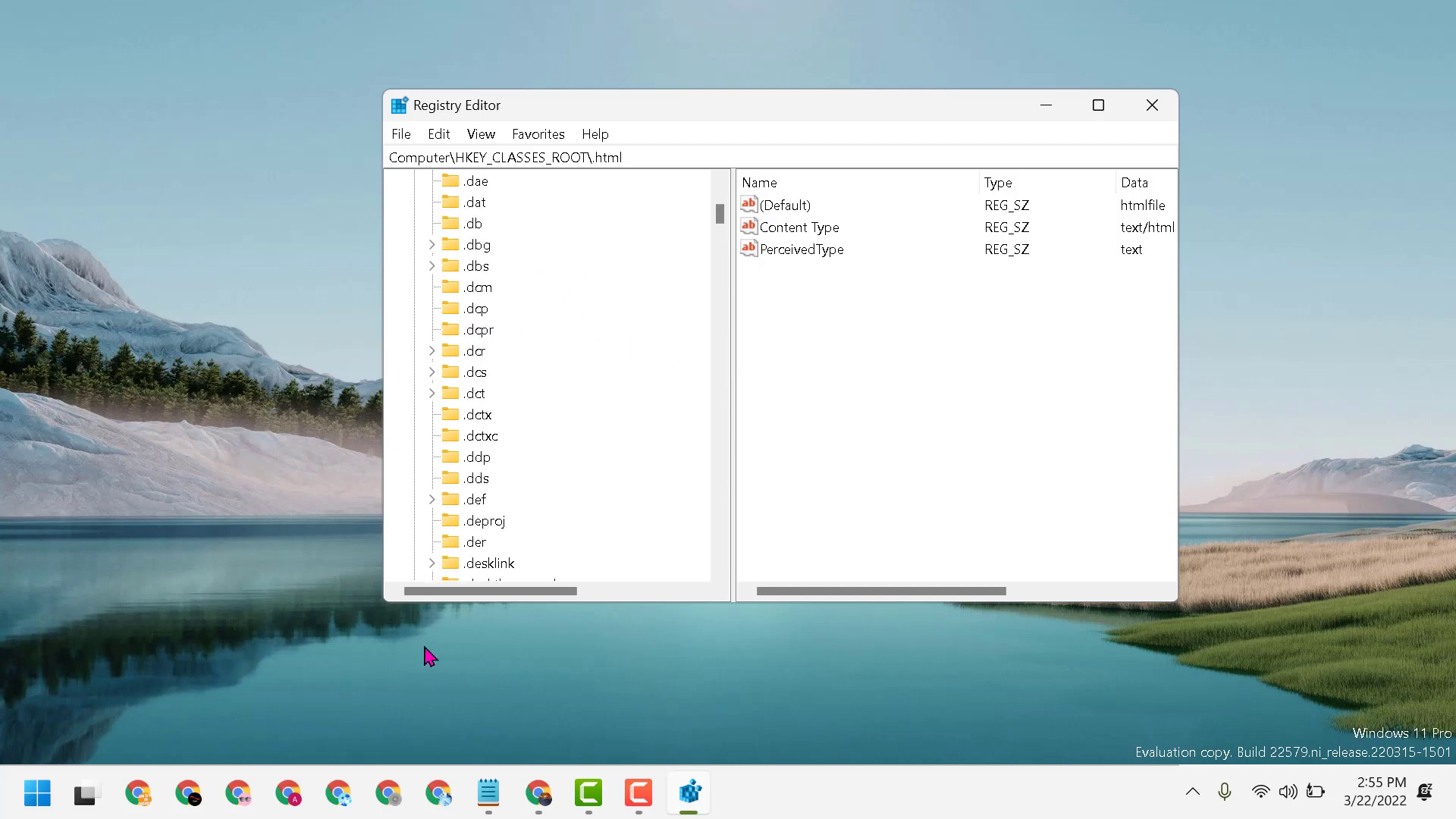
{"action": "scroll", "coordinate": [539, 399], "scroll_direction": "up", "scroll_amount": 10}
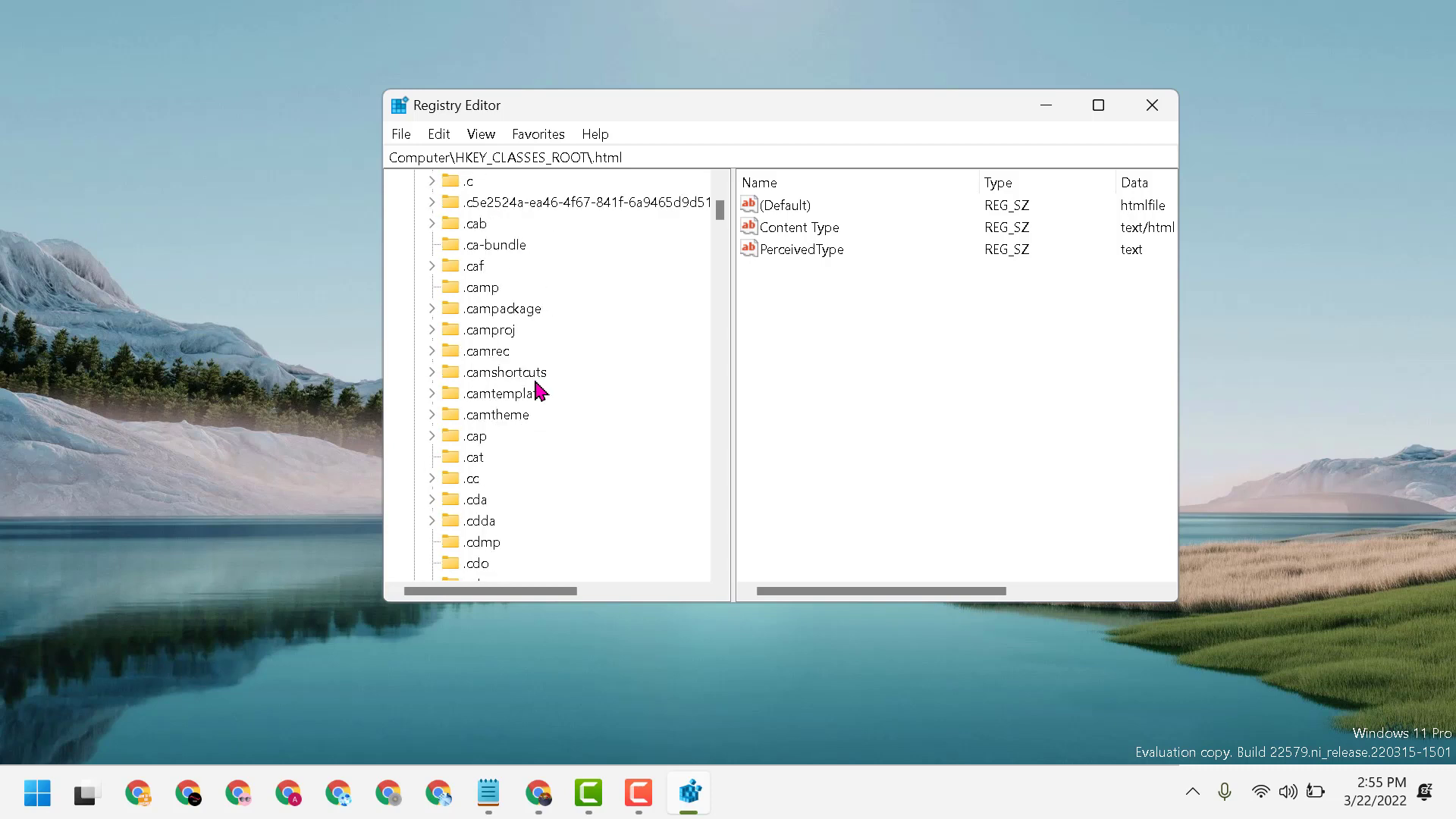
{"action": "scroll", "coordinate": [536, 388], "scroll_direction": "up", "scroll_amount": 10}
{"action": "scroll", "coordinate": [536, 384], "scroll_direction": "up", "scroll_amount": 10}
{"action": "scroll", "coordinate": [540, 378], "scroll_direction": "up", "scroll_amount": 10}
{"action": "scroll", "coordinate": [540, 381], "scroll_direction": "up", "scroll_amount": 10}
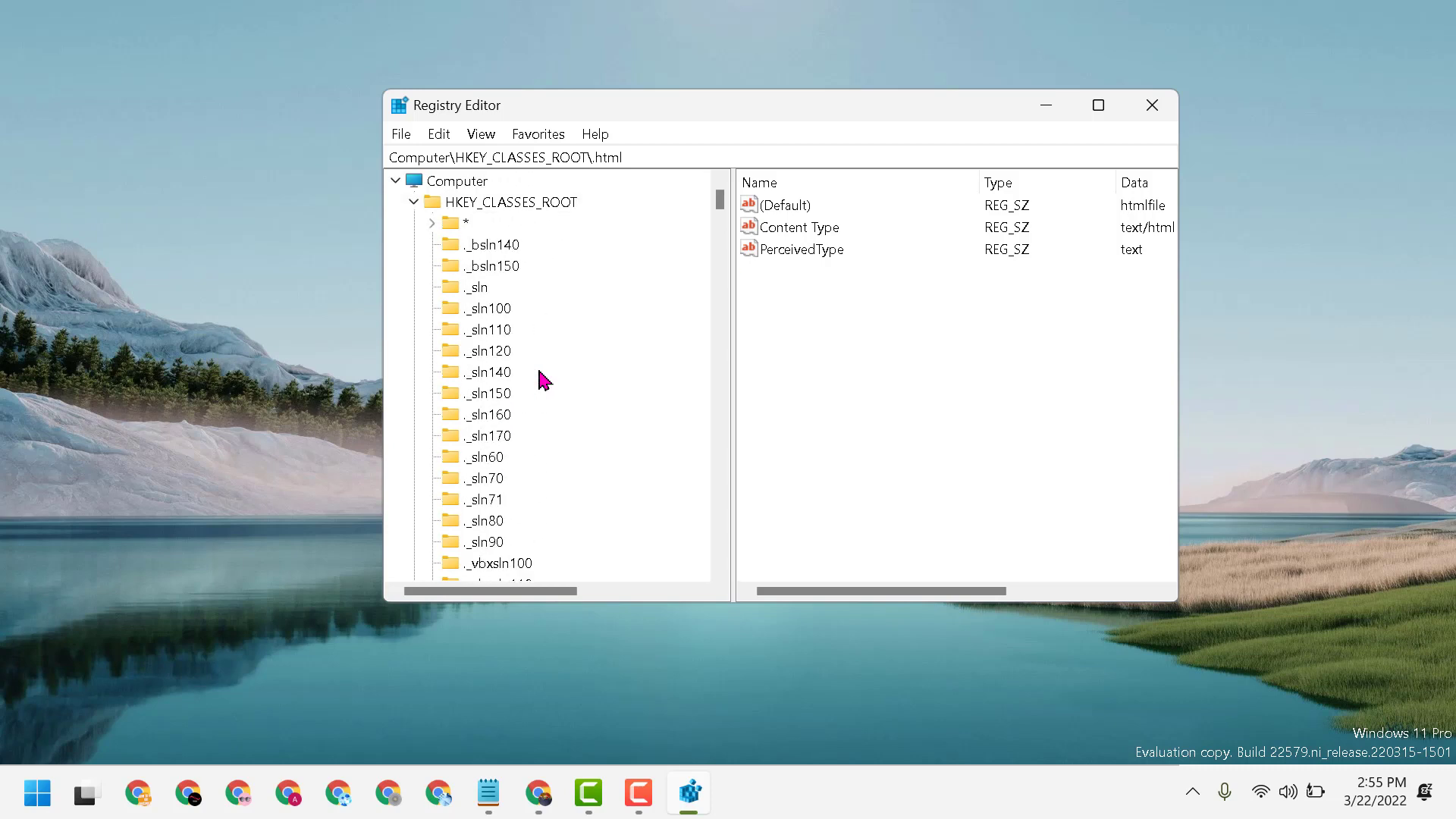
{"action": "left_click", "coordinate": [414, 202]}
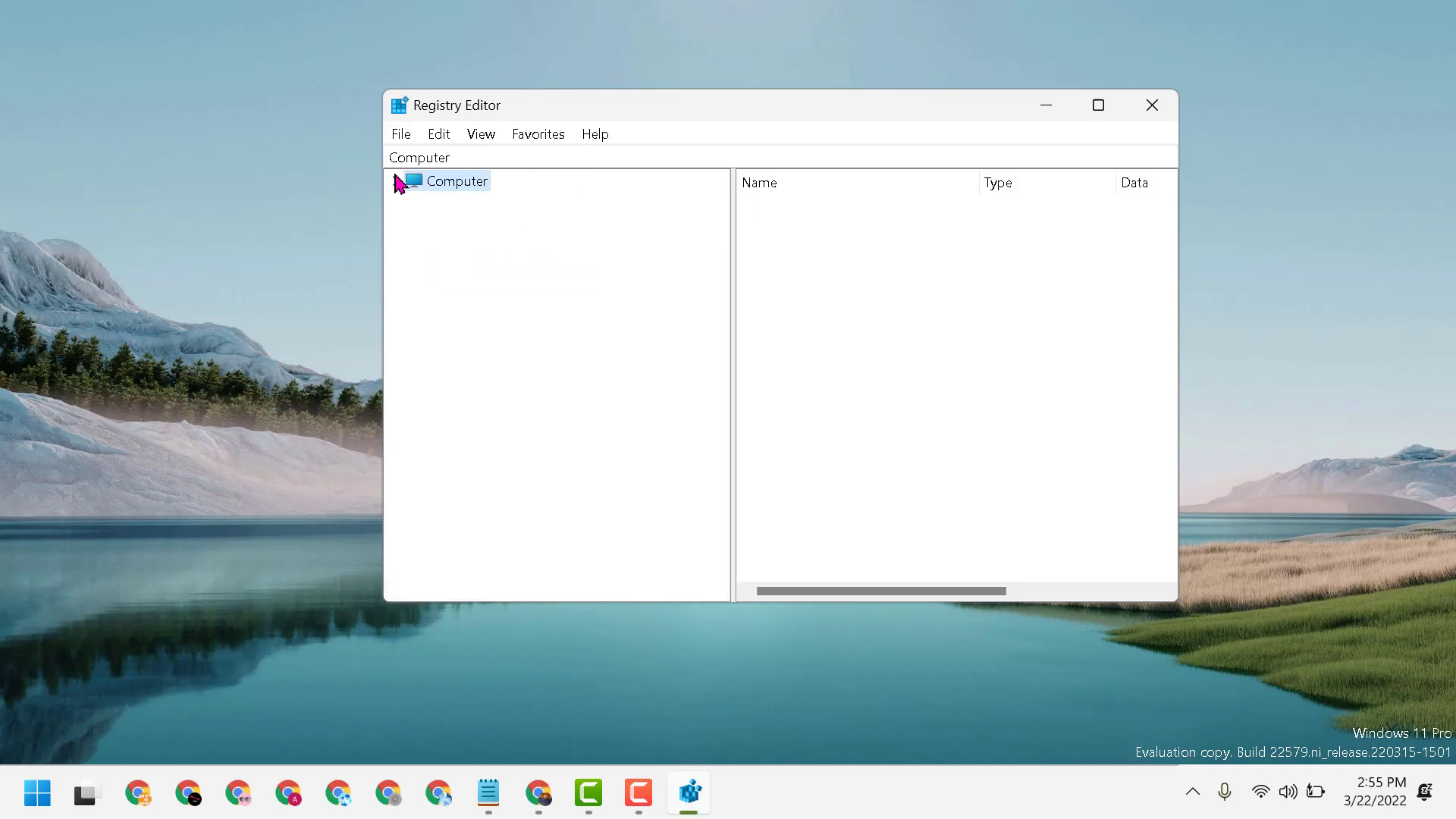
{"action": "left_click", "coordinate": [1152, 105]}
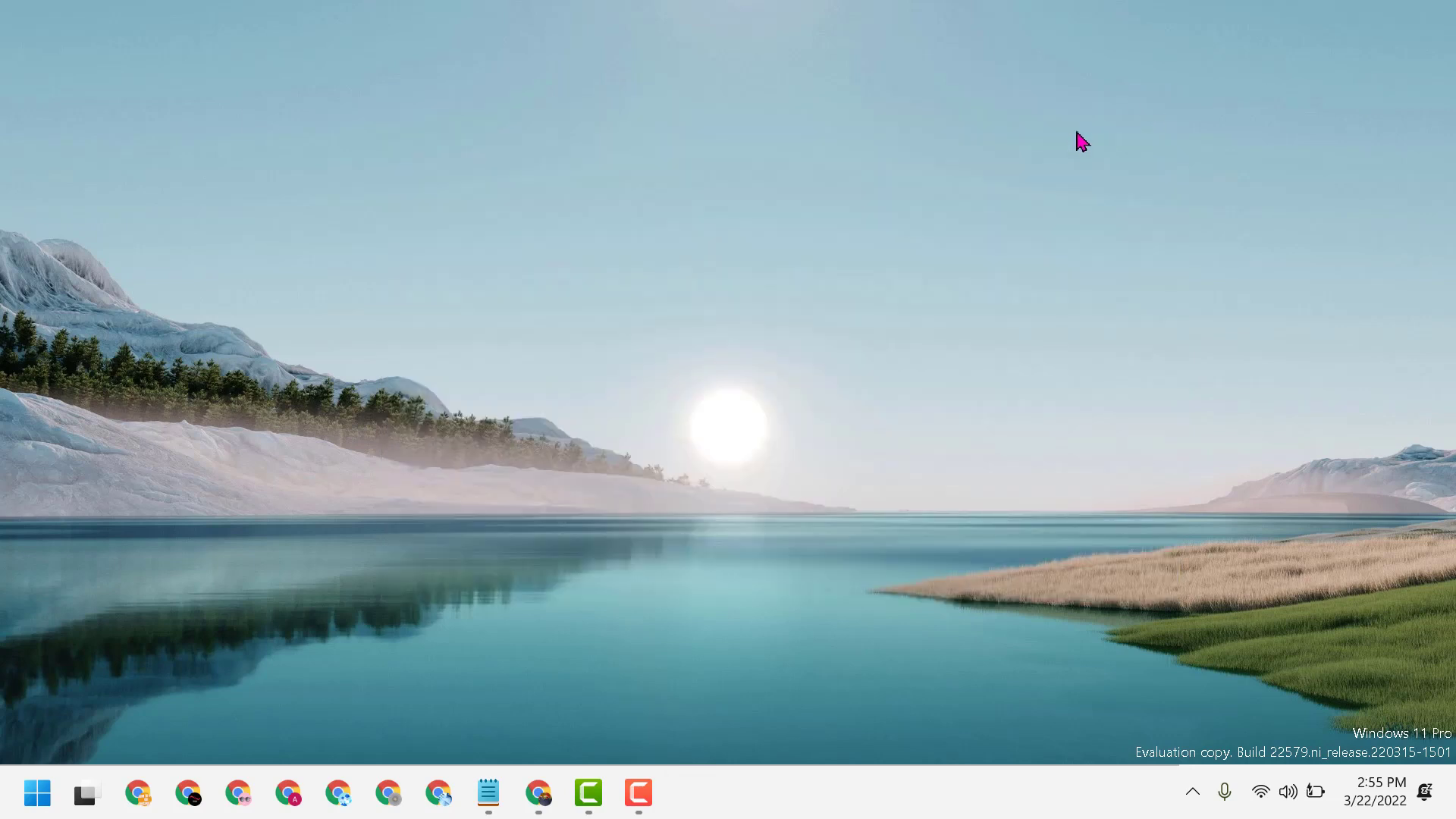
Restore the Notepad note about Outlook hyperlinks from the taskbar
{"action": "left_click", "coordinate": [489, 797]}
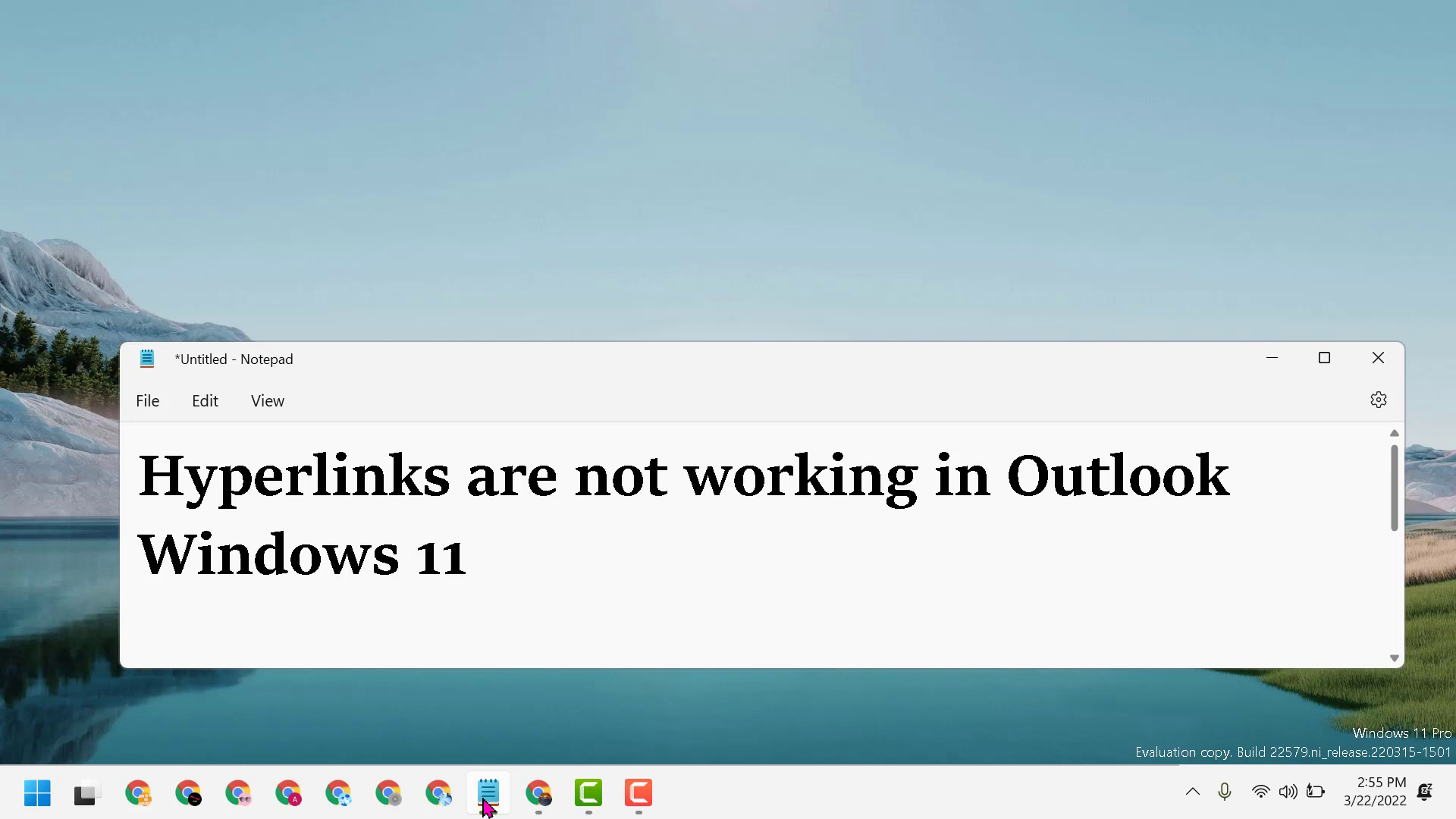